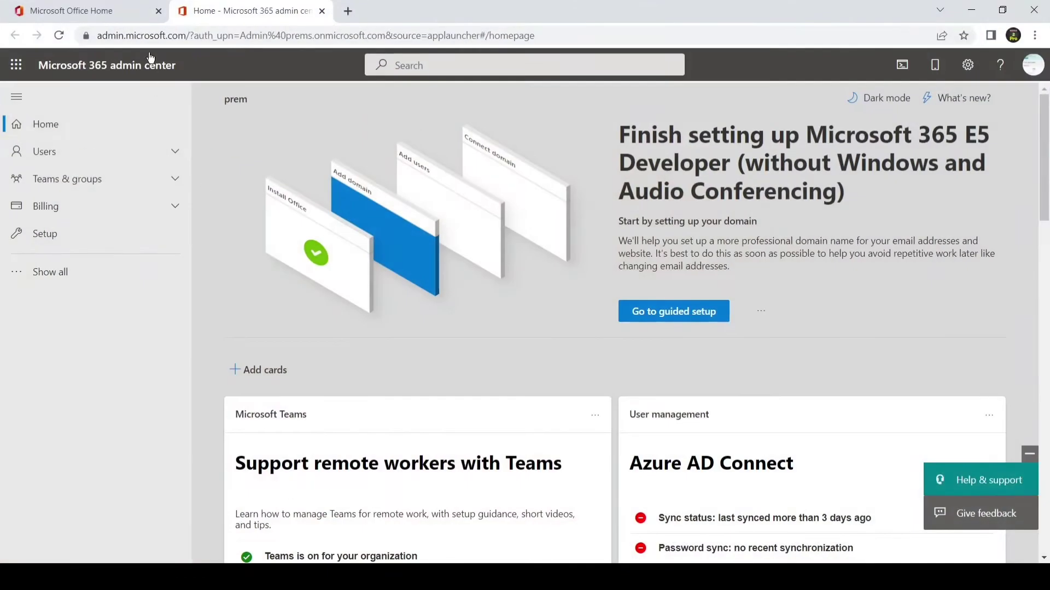
# Step: Visit the Office home page and its apps list, then return to the admin center home
pyautogui.click(123, 11)
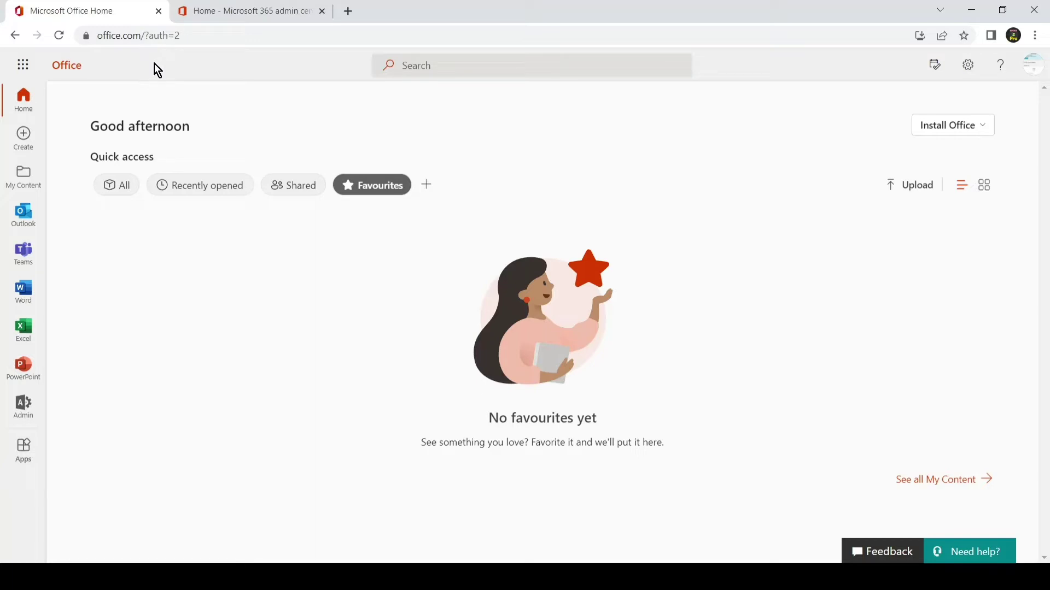
pyautogui.click(22, 64)
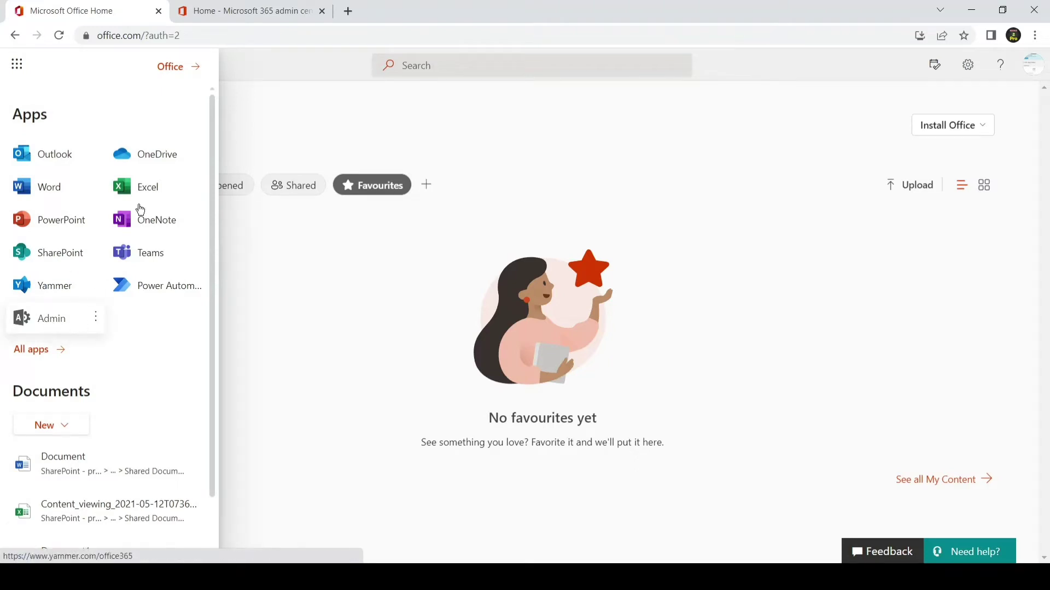
pyautogui.click(249, 10)
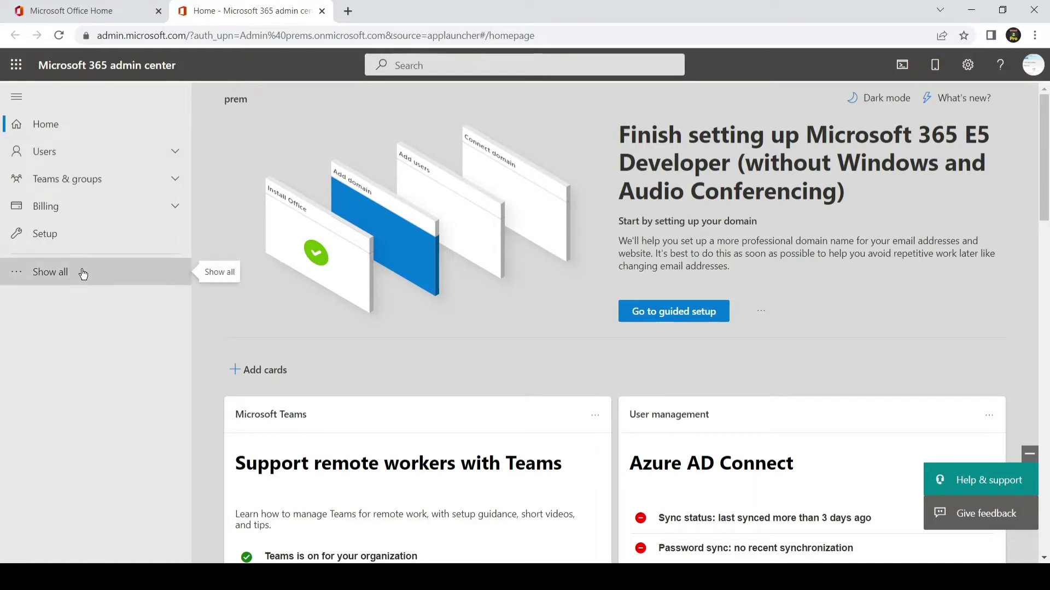
# Step: Expand the full navigation and open Users > Active users
pyautogui.click(85, 269)
pyautogui.click(75, 156)
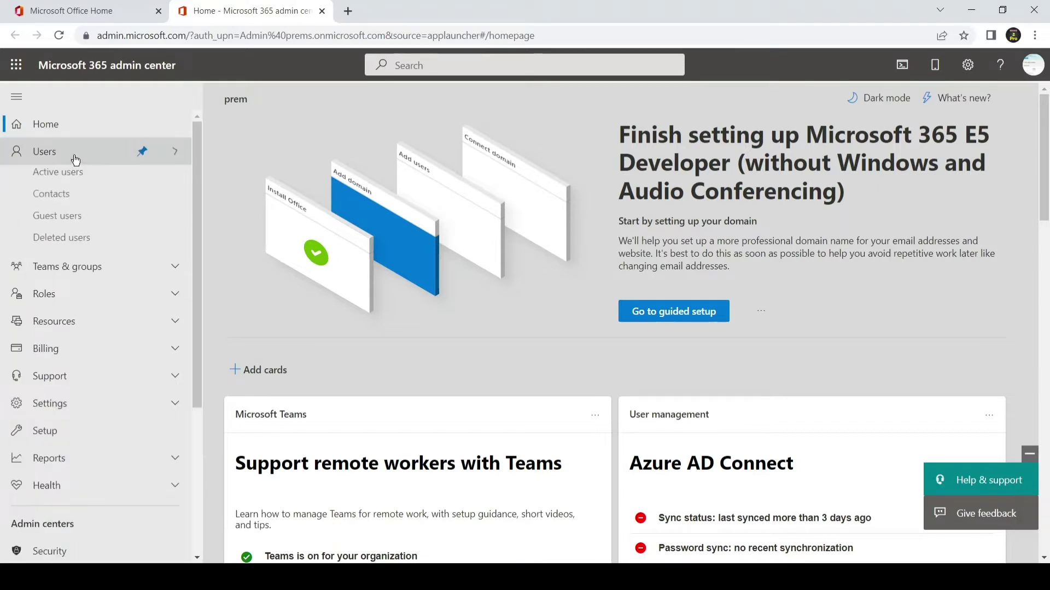
pyautogui.click(91, 182)
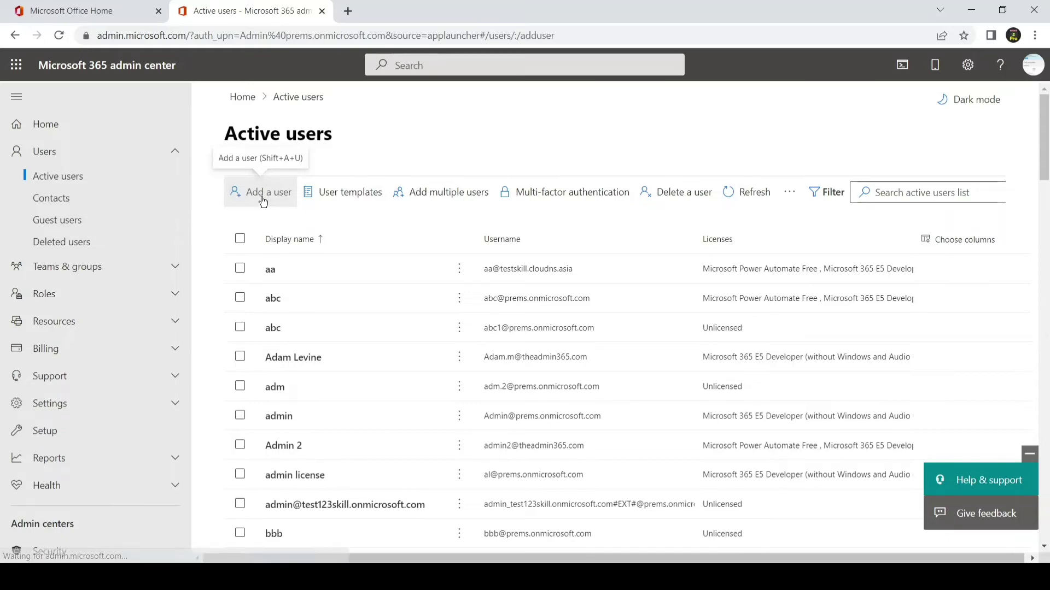
pyautogui.click(263, 201)
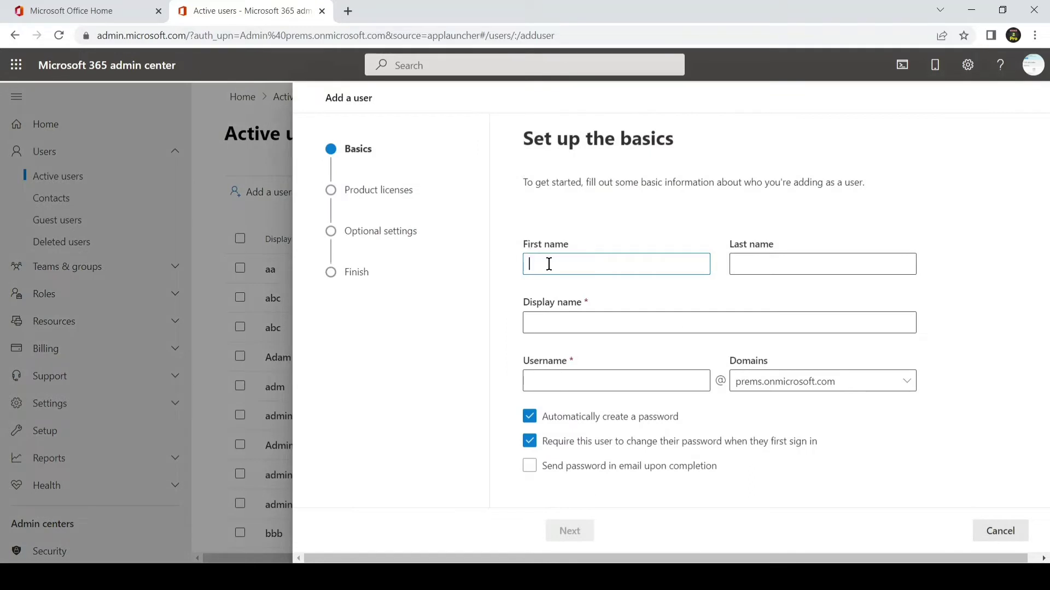
pyautogui.write('admin')
pyautogui.click(770, 265)
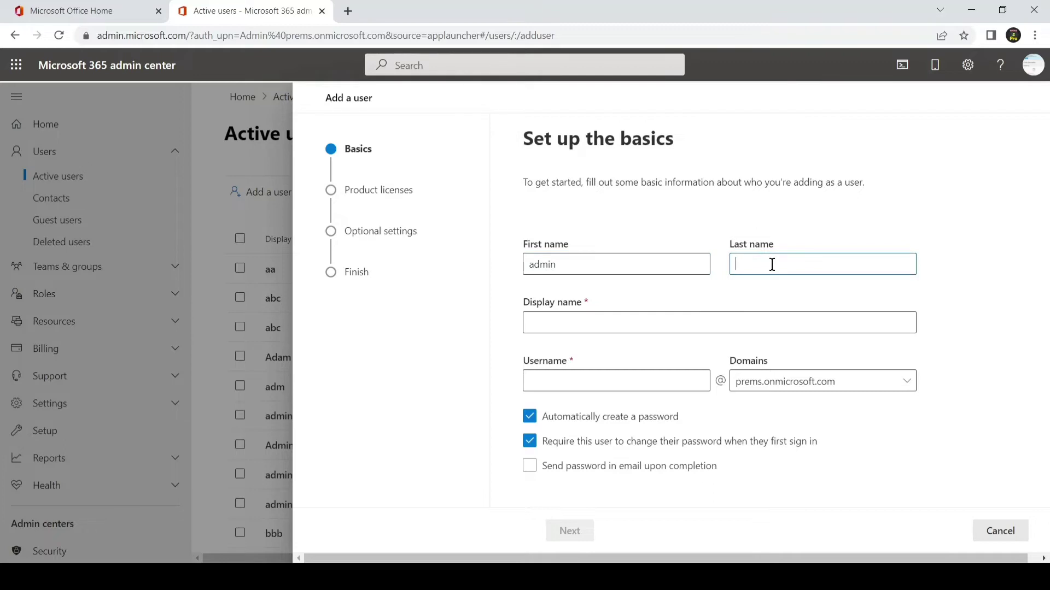
pyautogui.write('3')
pyautogui.click(728, 321)
pyautogui.click(689, 375)
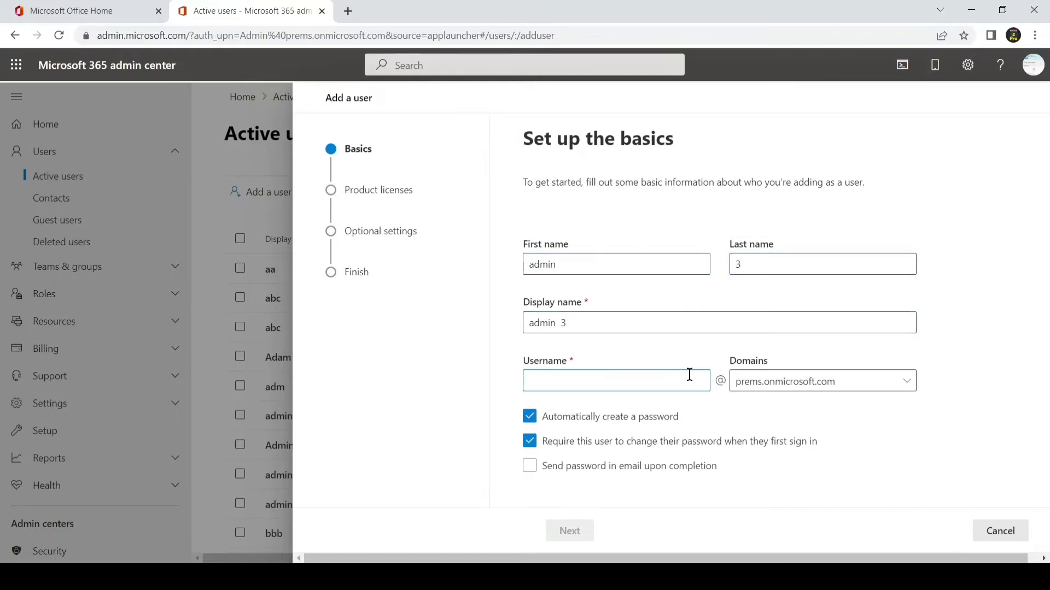
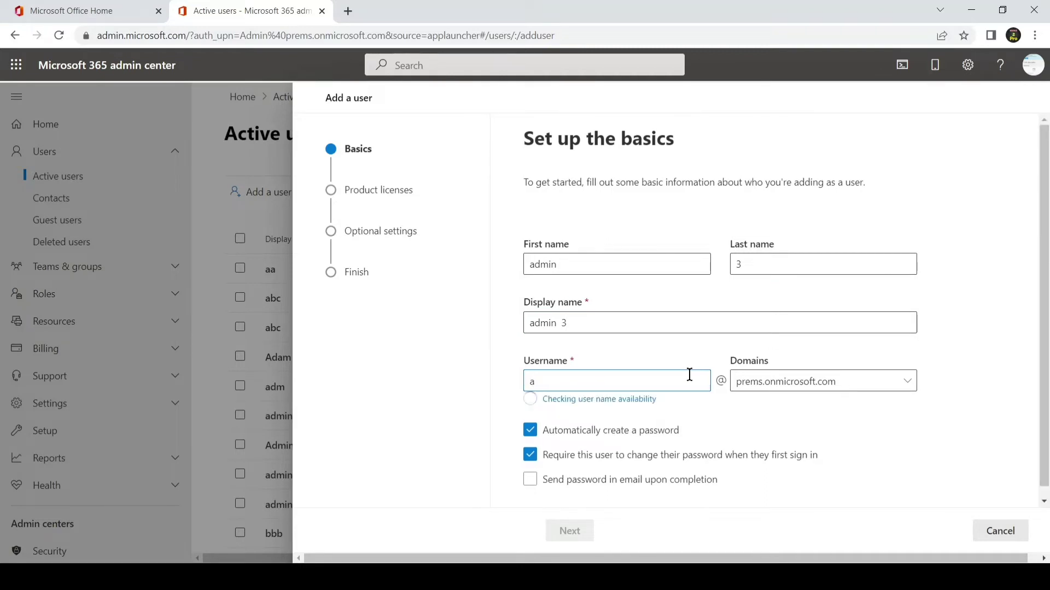
pyautogui.click(790, 382)
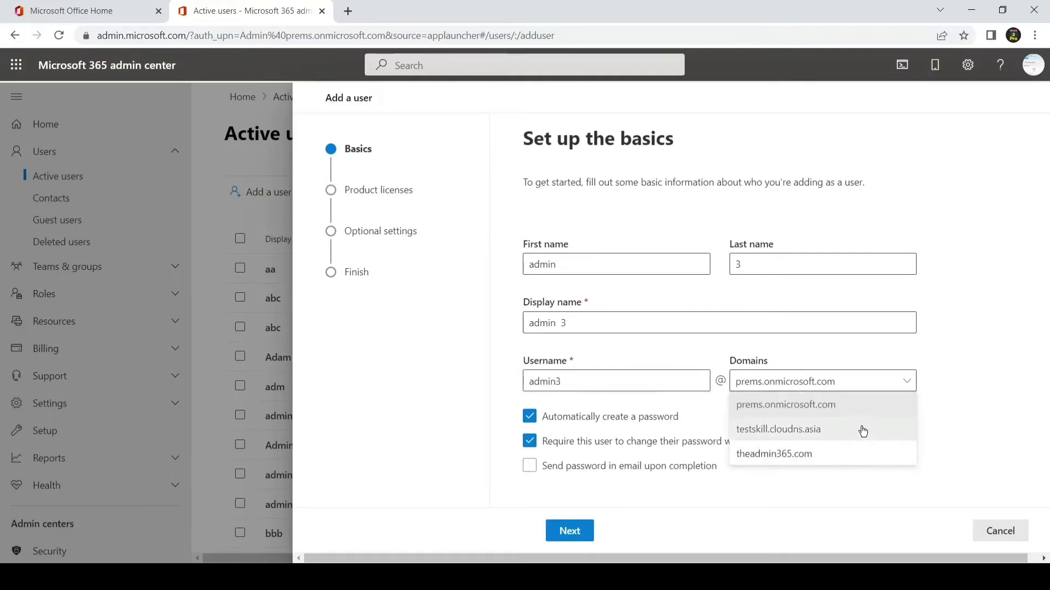
pyautogui.click(860, 453)
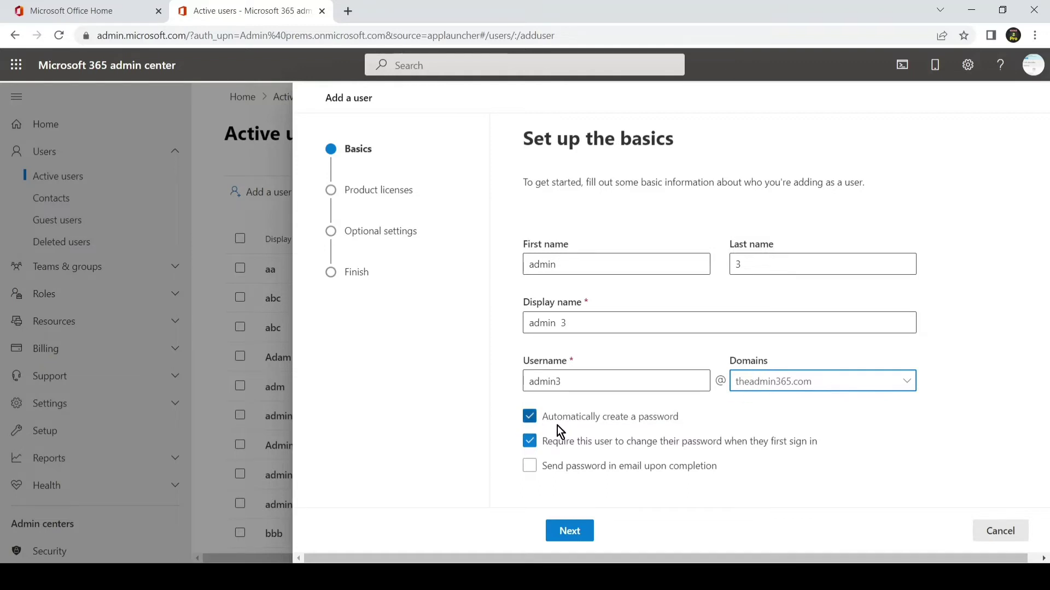
pyautogui.click(530, 417)
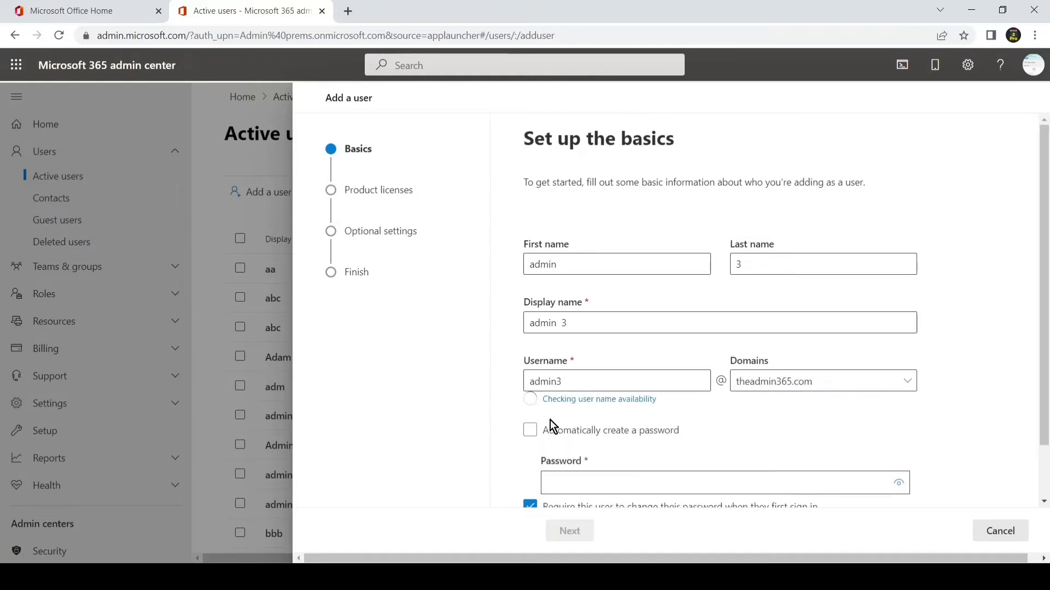
pyautogui.click(611, 454)
pyautogui.write('••••••••')
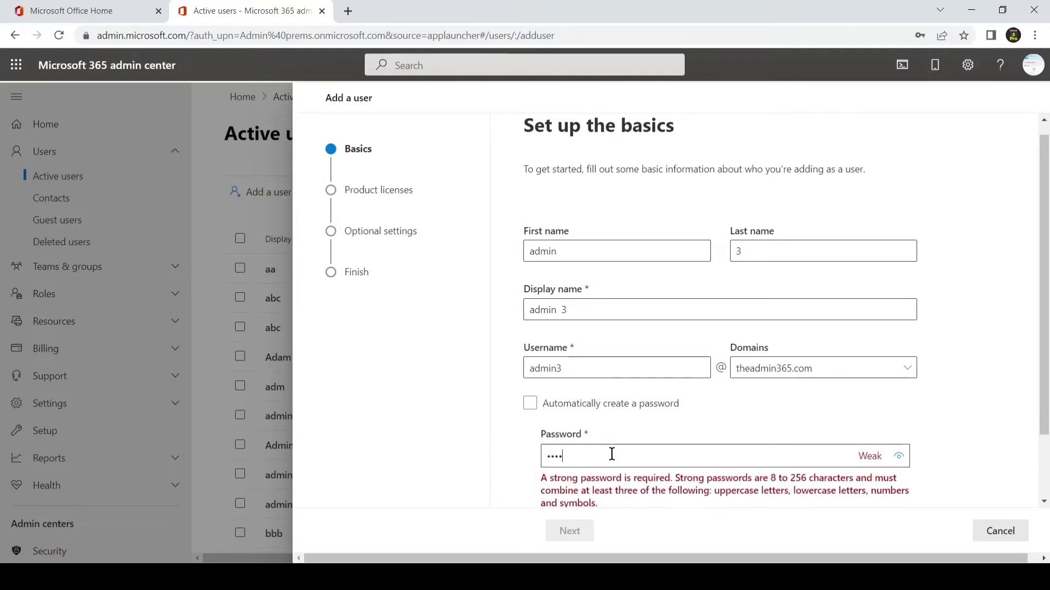
pyautogui.write('•••')
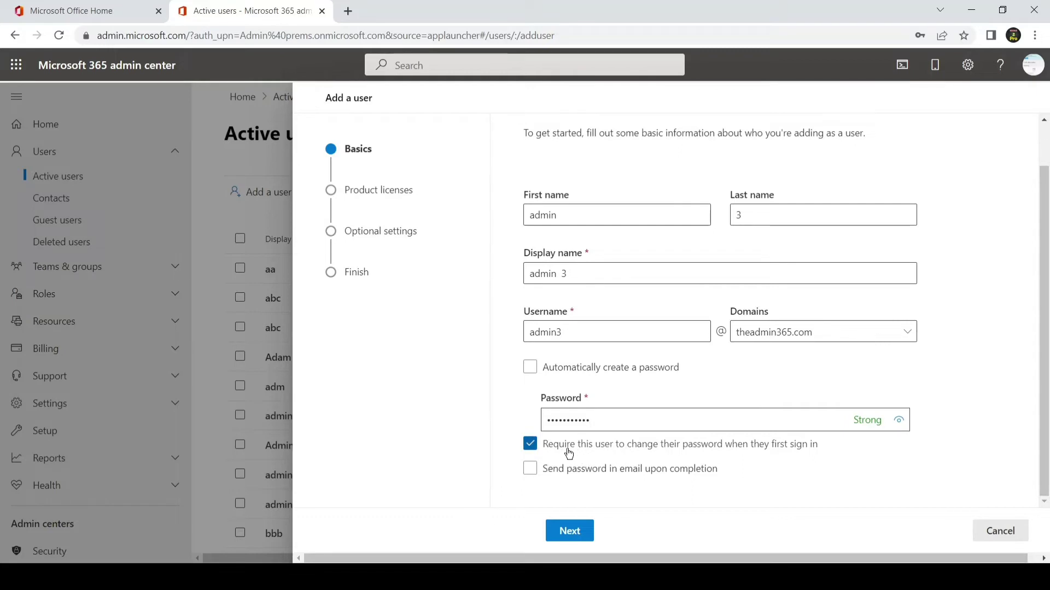
pyautogui.click(532, 448)
# Step: Choose 'Create user without product license' and advance to Optional settings
pyautogui.click(567, 535)
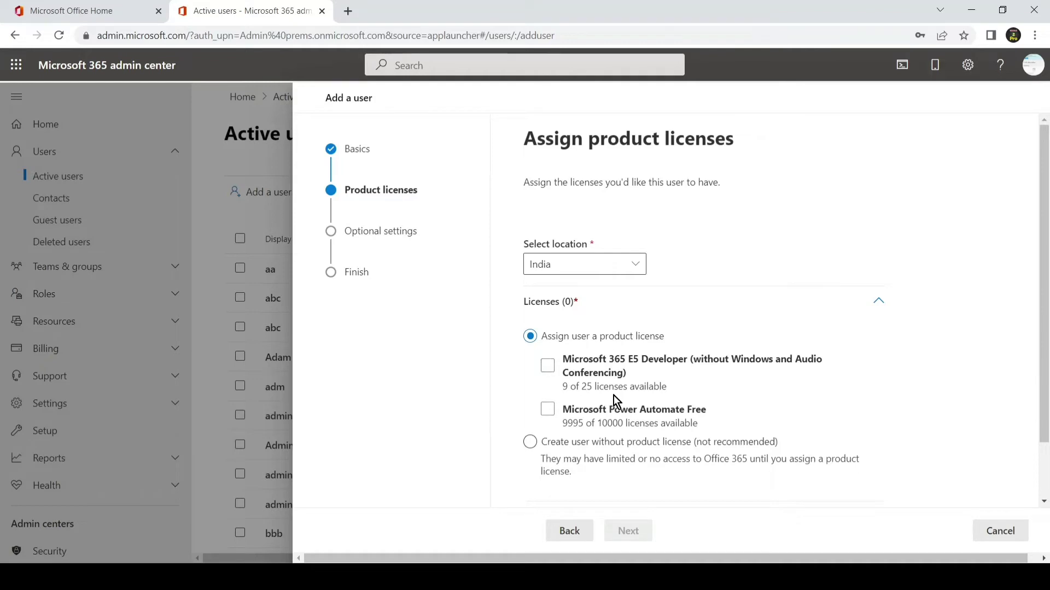
pyautogui.click(530, 443)
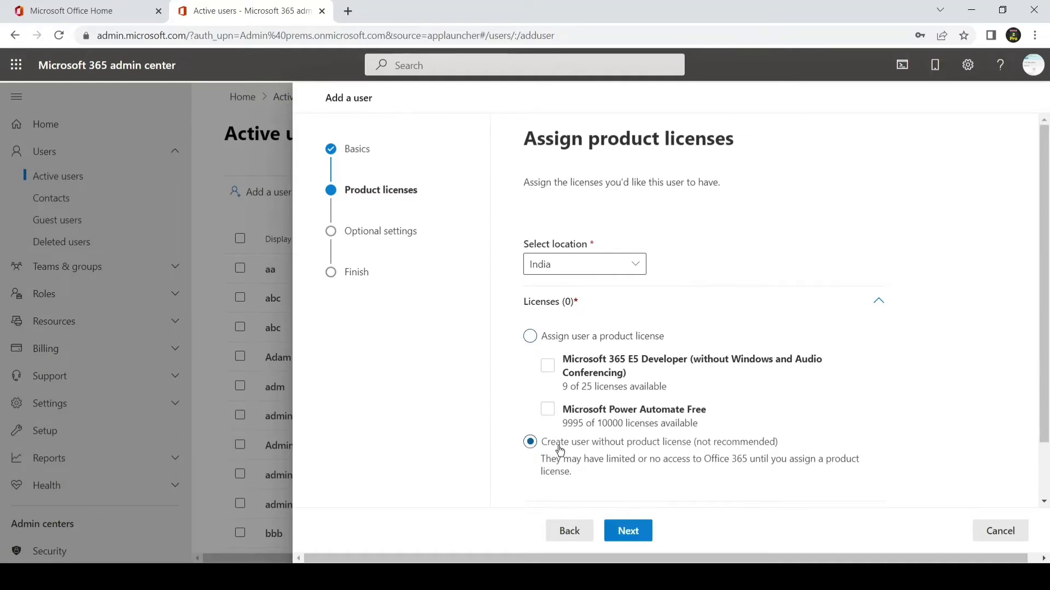
pyautogui.click(631, 533)
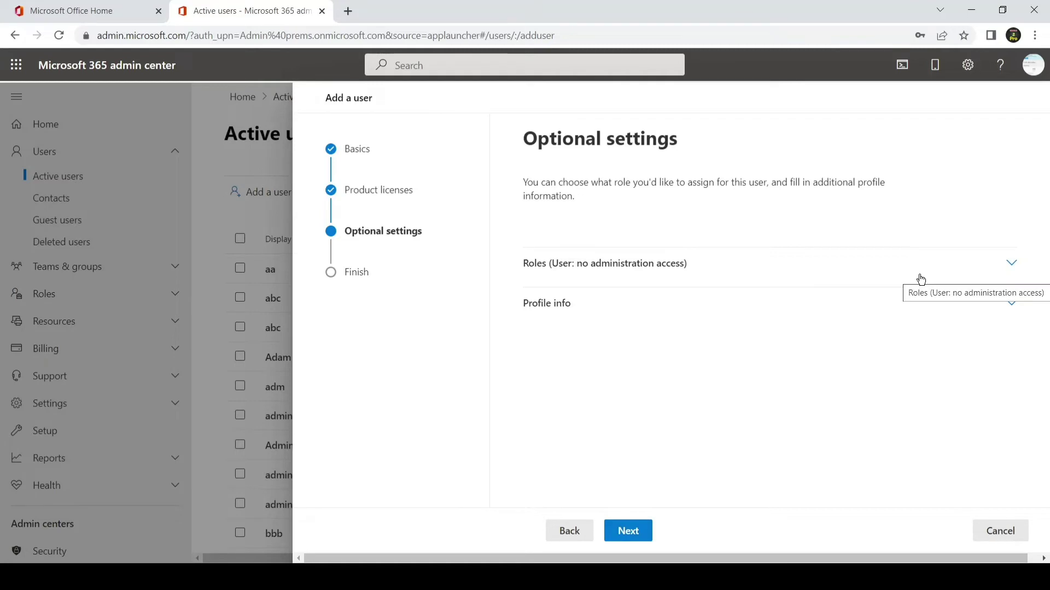
pyautogui.click(1011, 264)
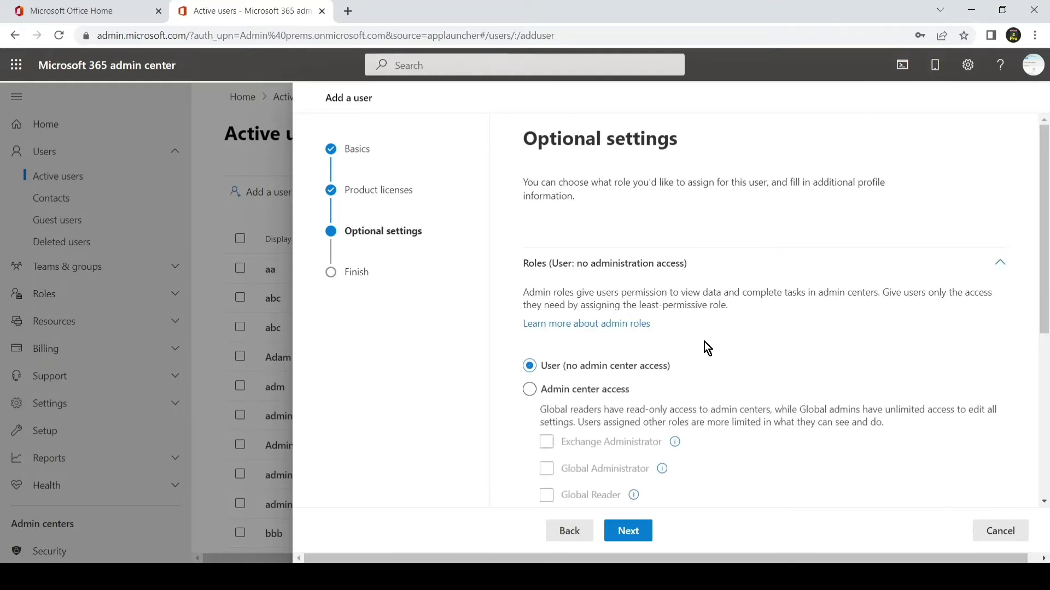
pyautogui.scroll(-2, 704, 342)
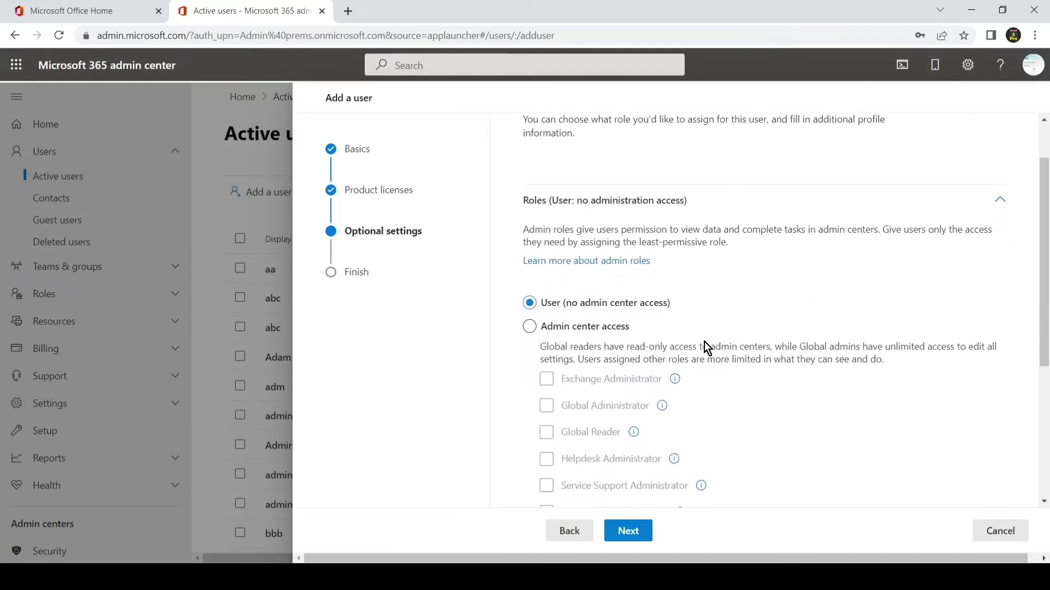
pyautogui.scroll(-2, 705, 342)
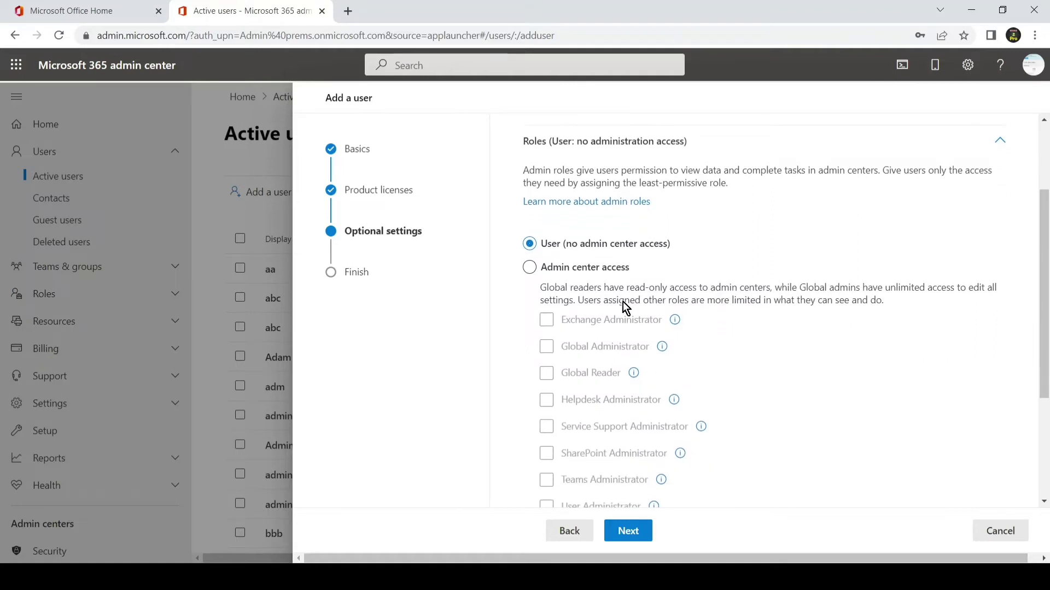
pyautogui.click(545, 273)
pyautogui.click(544, 274)
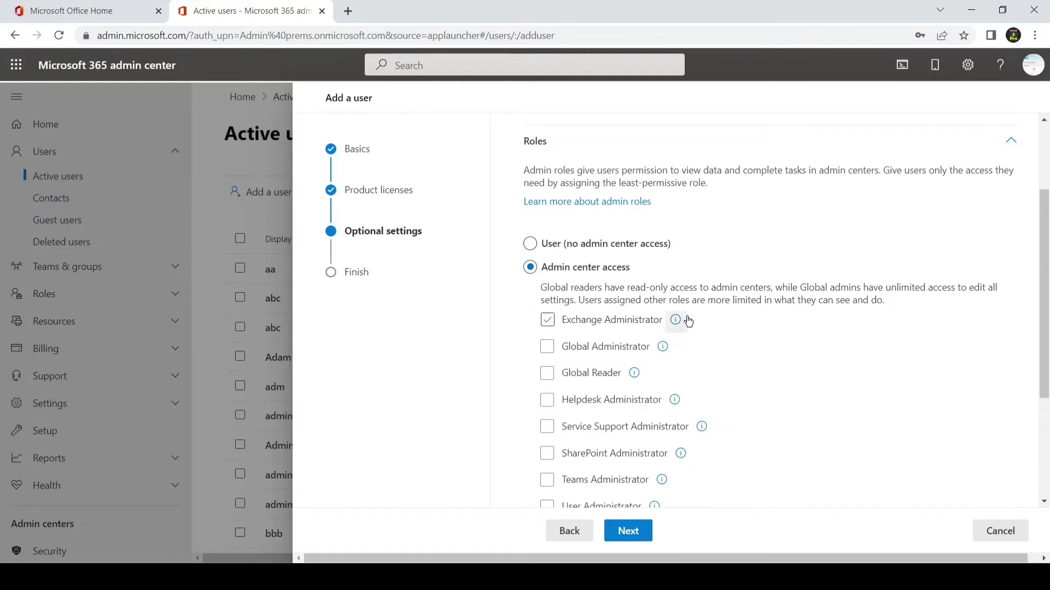
pyautogui.scroll(-2, 693, 322)
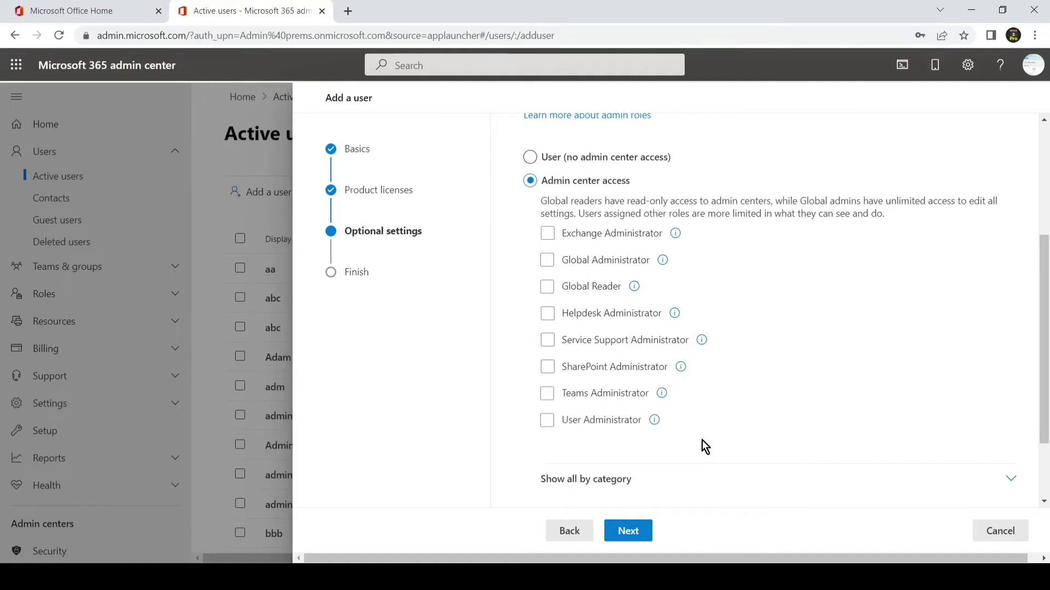
pyautogui.scroll(-1, 705, 444)
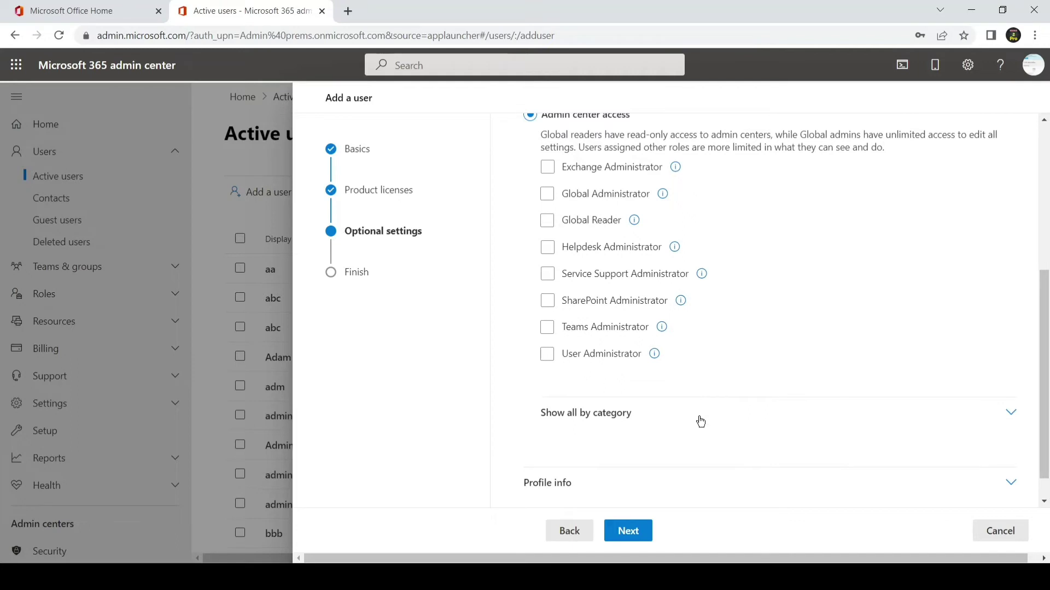
pyautogui.click(700, 421)
pyautogui.scroll(-2, 699, 418)
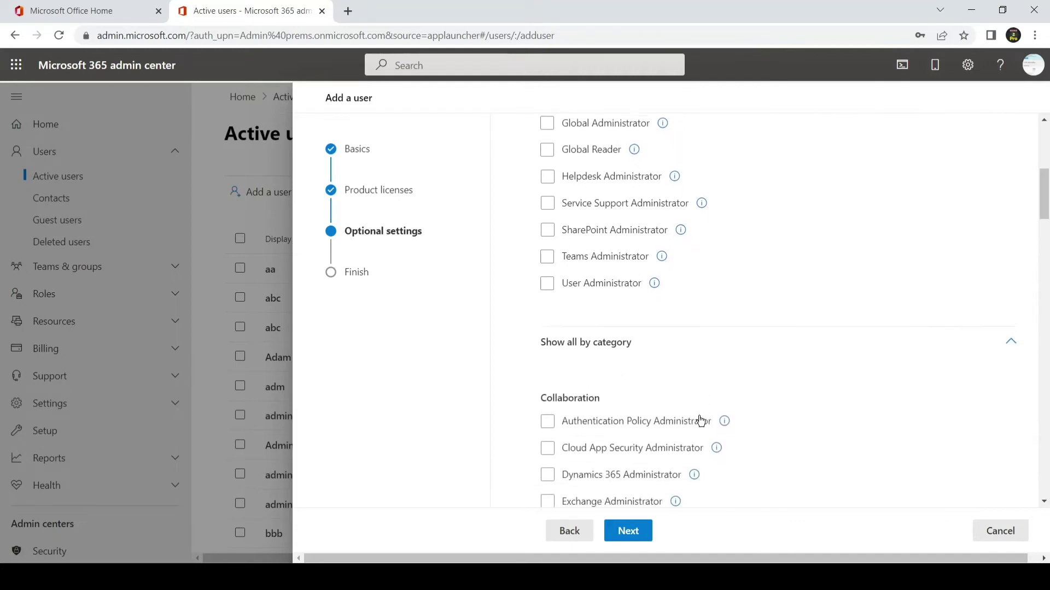
pyautogui.click(699, 418)
pyautogui.scroll(-1, 700, 418)
pyautogui.scroll(-5, 702, 424)
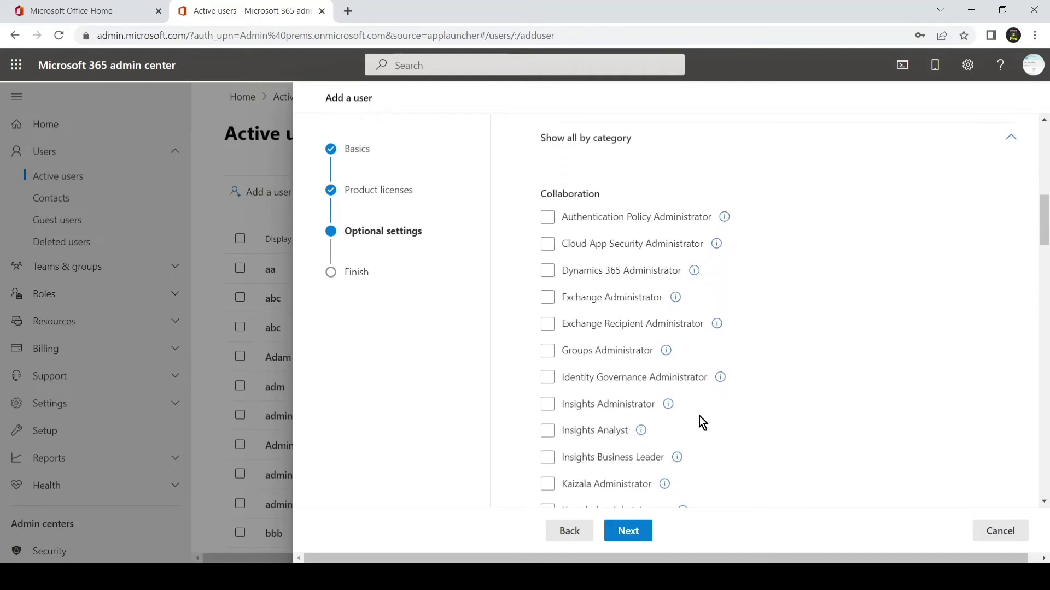
pyautogui.scroll(-4, 703, 423)
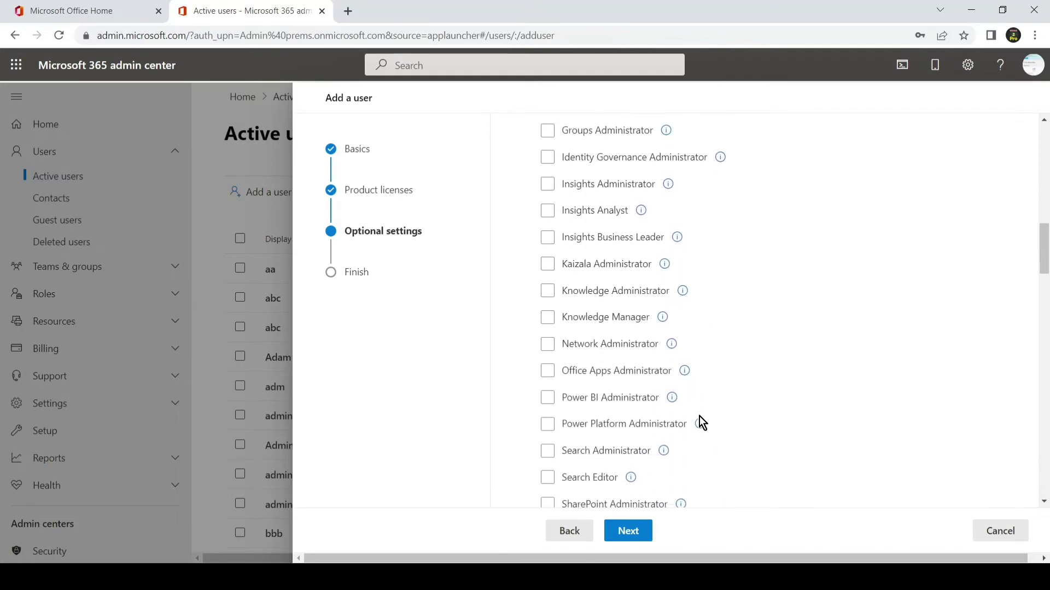
pyautogui.scroll(-5, 700, 419)
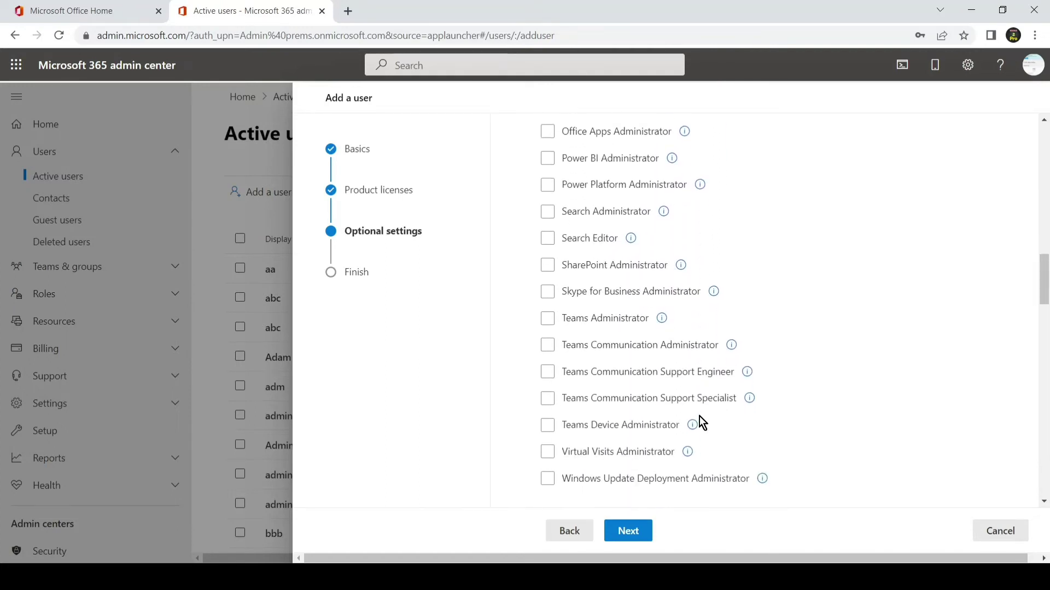
pyautogui.scroll(-5, 700, 419)
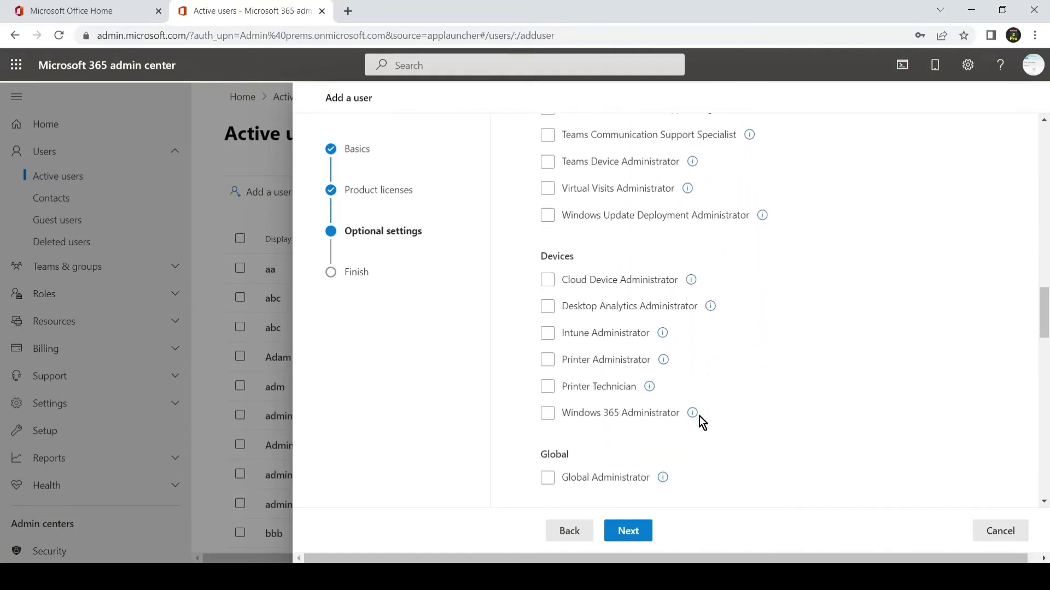
pyautogui.scroll(-2, 703, 423)
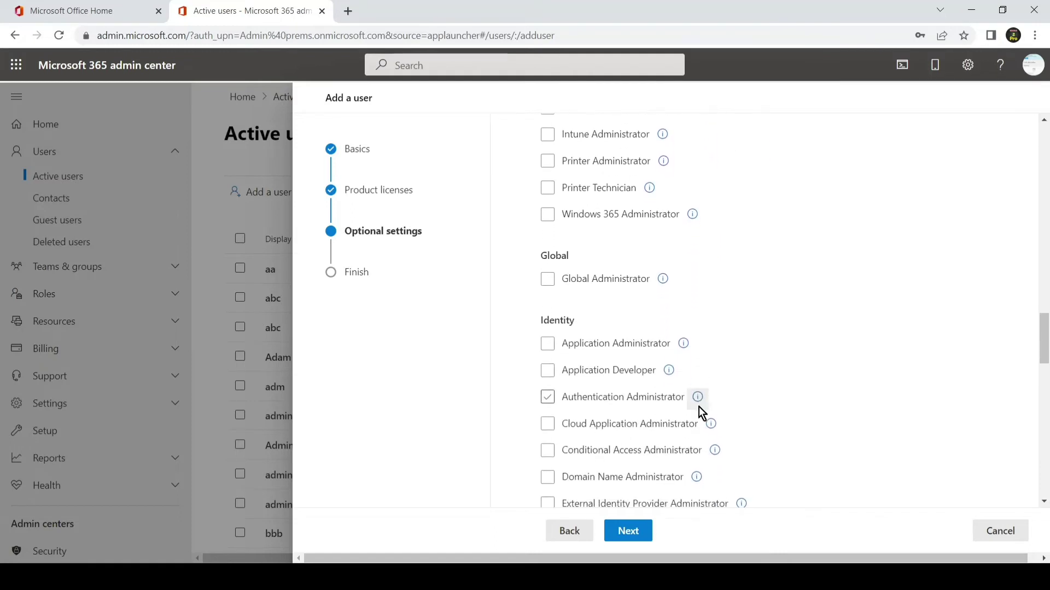
pyautogui.click(621, 282)
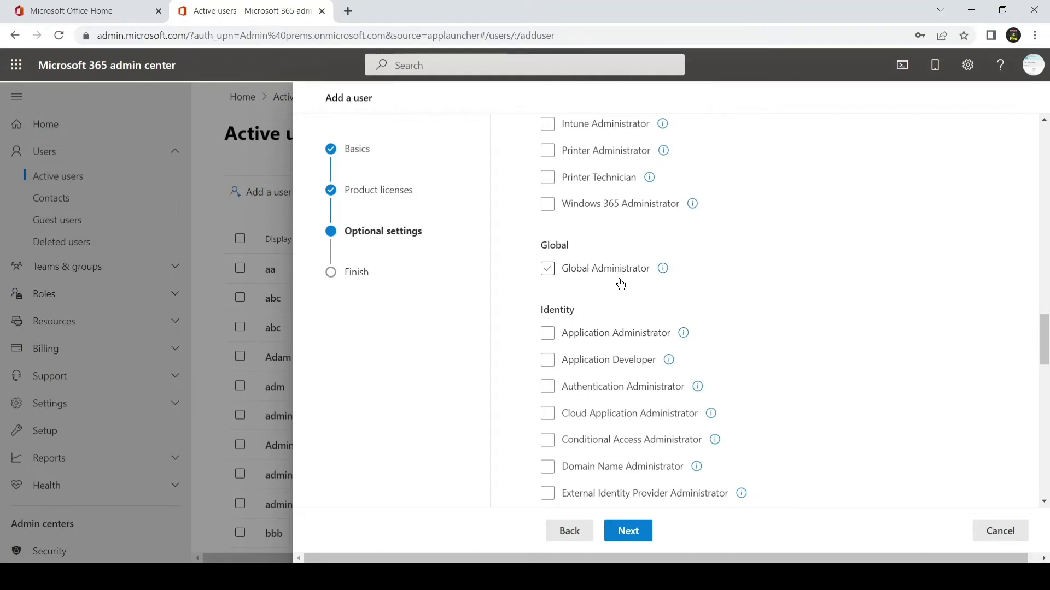
pyautogui.scroll(-2, 620, 283)
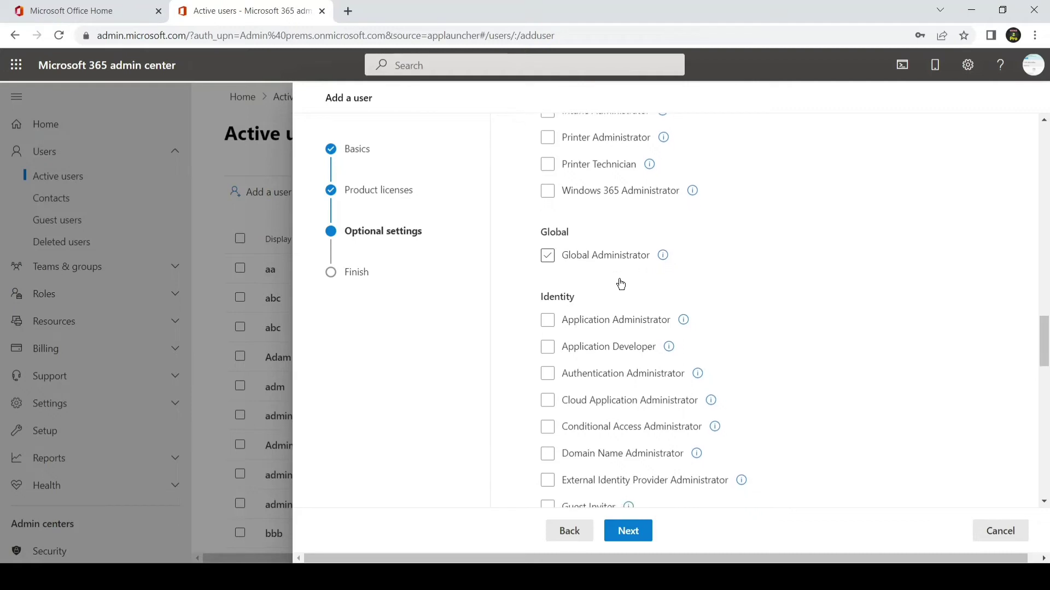
pyautogui.scroll(-6, 621, 283)
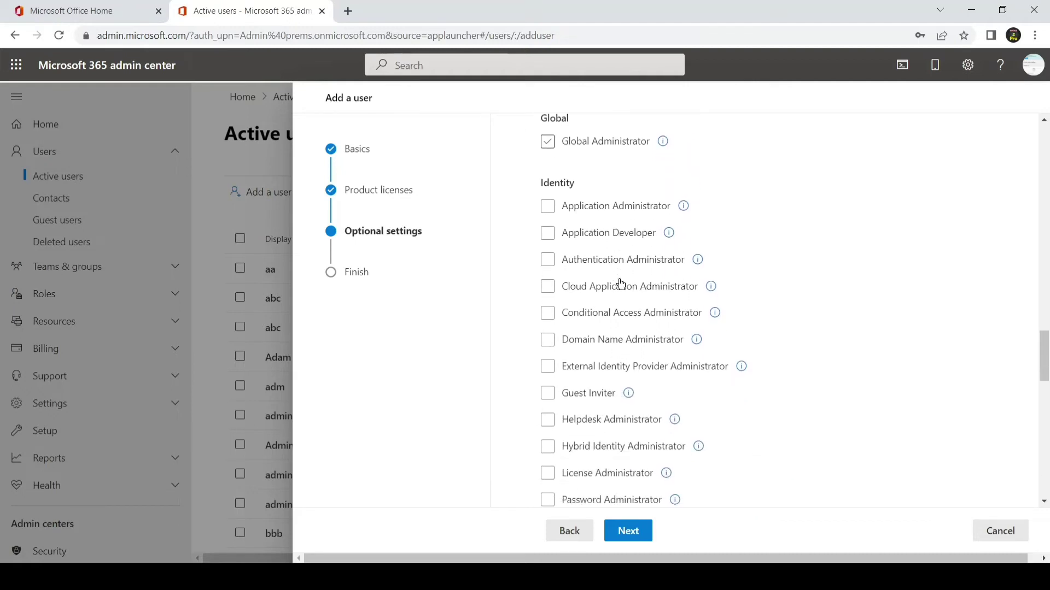
pyautogui.scroll(-6, 620, 283)
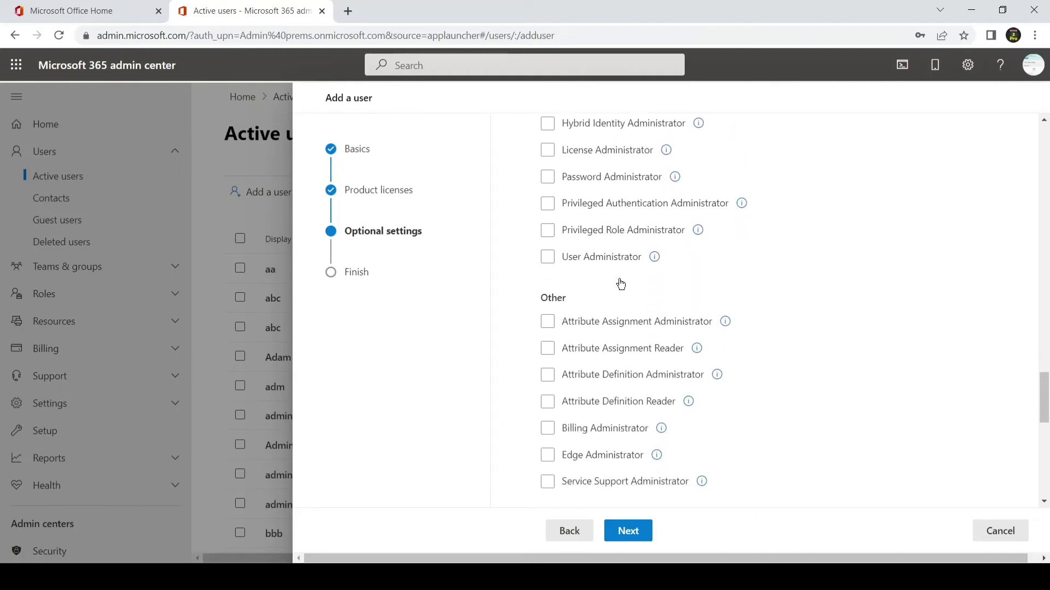
pyautogui.scroll(-3, 621, 283)
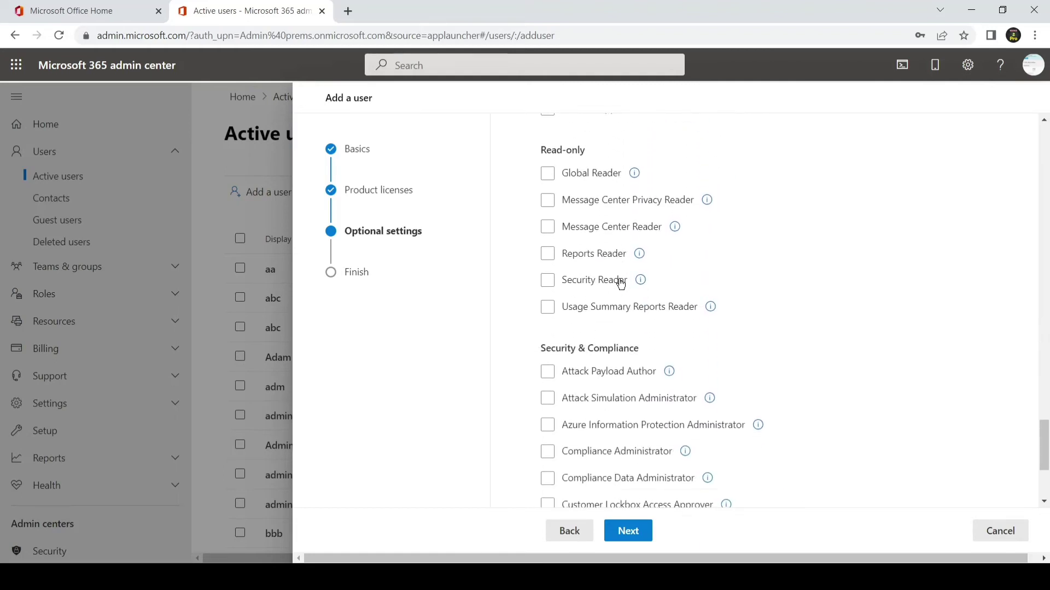
pyautogui.click(621, 283)
pyautogui.scroll(-2, 620, 283)
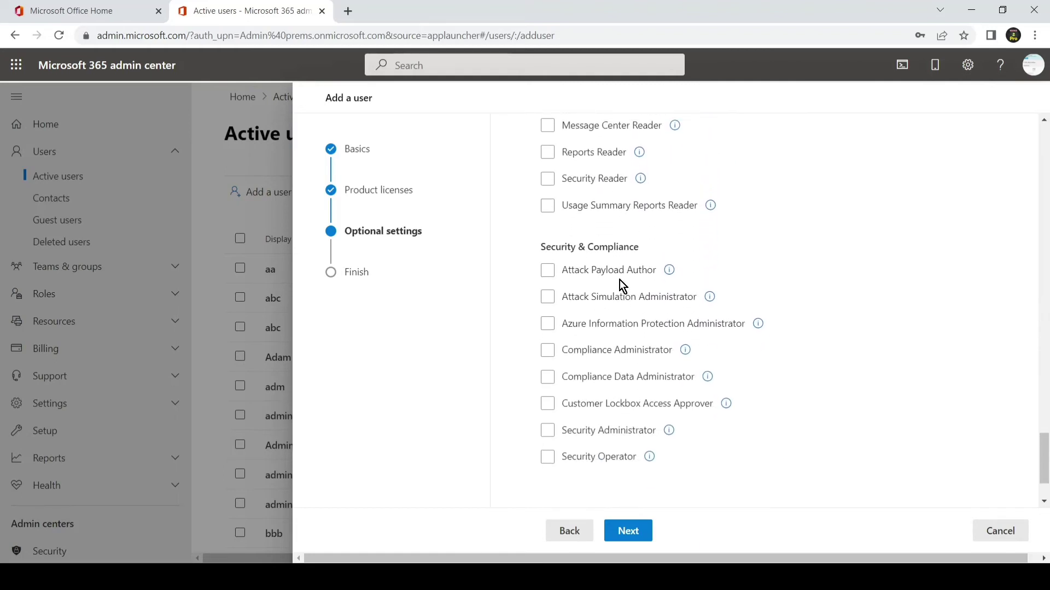
pyautogui.scroll(3, 621, 283)
pyautogui.click(621, 284)
pyautogui.click(633, 255)
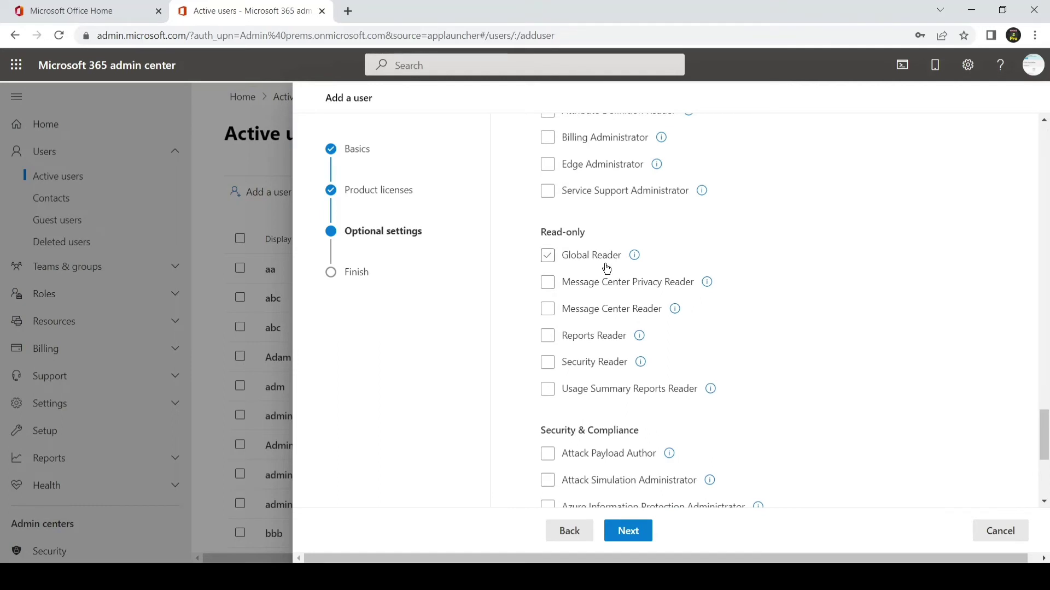
pyautogui.scroll(-5, 604, 297)
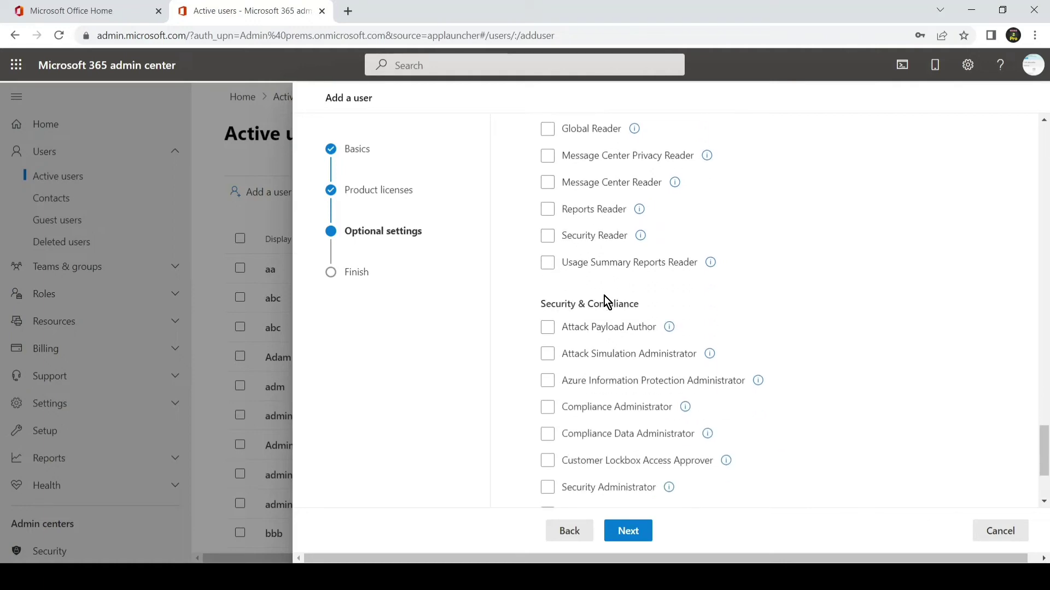
pyautogui.click(605, 300)
pyautogui.scroll(14, 605, 300)
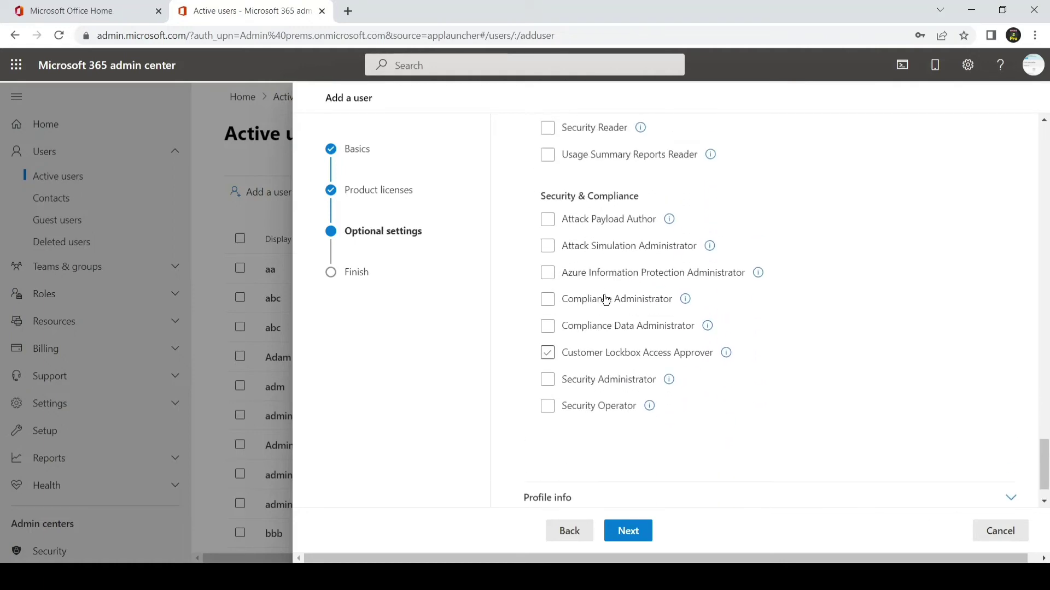
pyautogui.scroll(15, 605, 300)
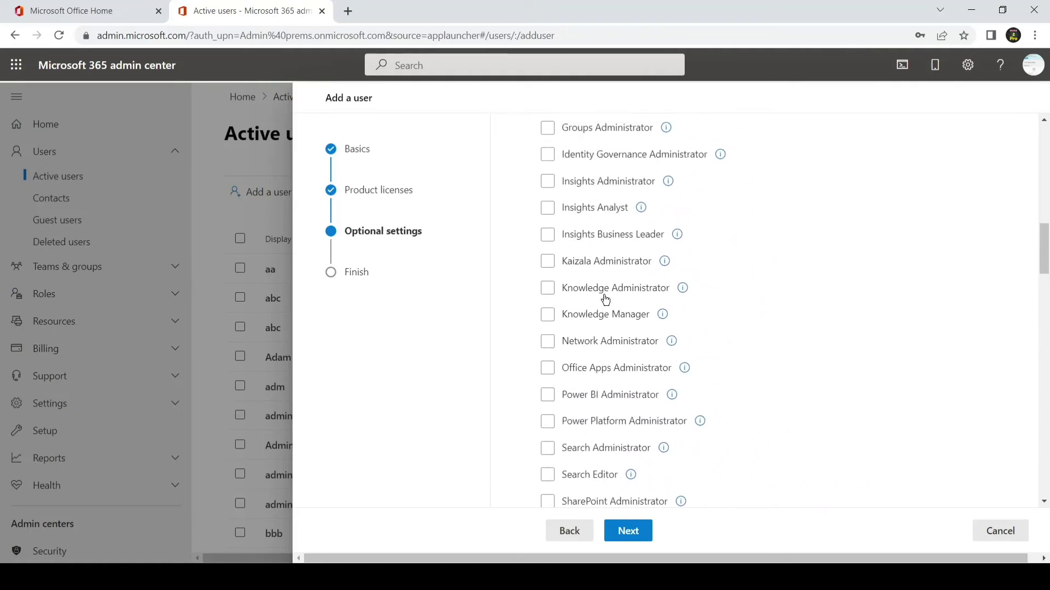
# Step: Scroll through Optional settings to the Admin center access roles list
pyautogui.scroll(7, 605, 296)
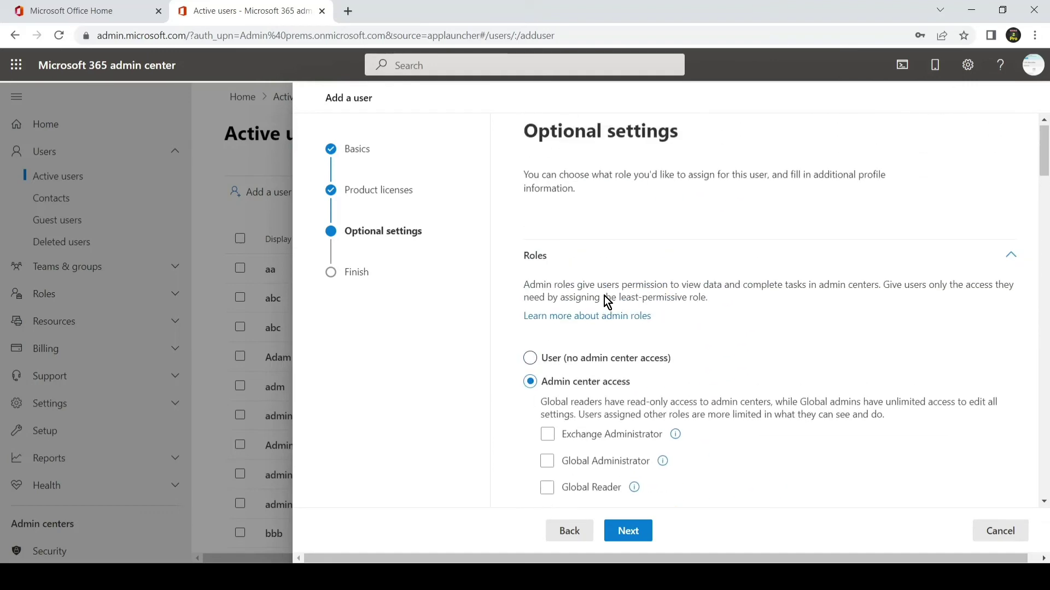
pyautogui.scroll(-2, 604, 296)
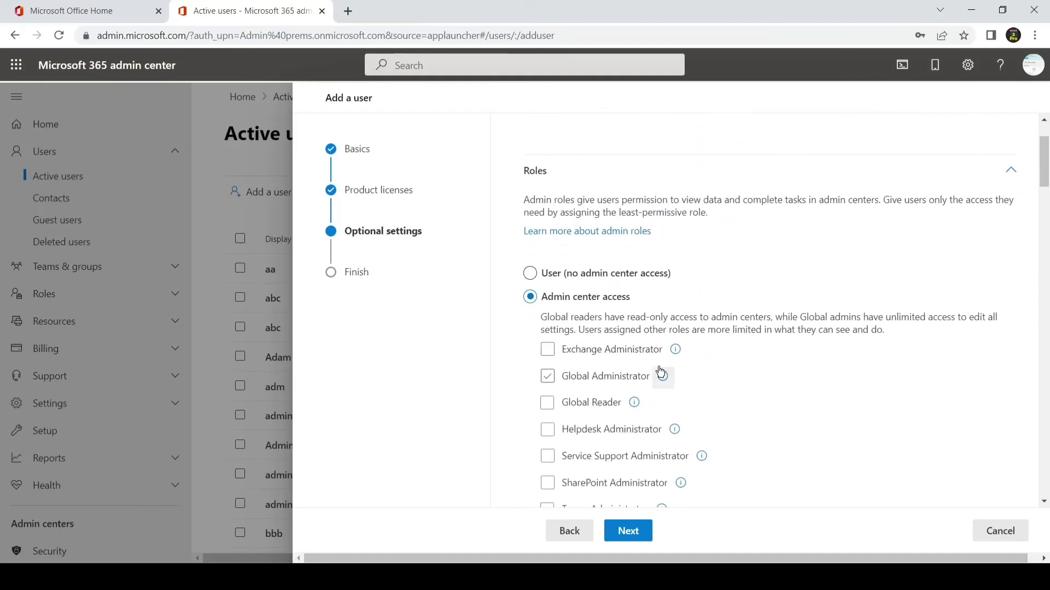
pyautogui.moveTo(679, 358)
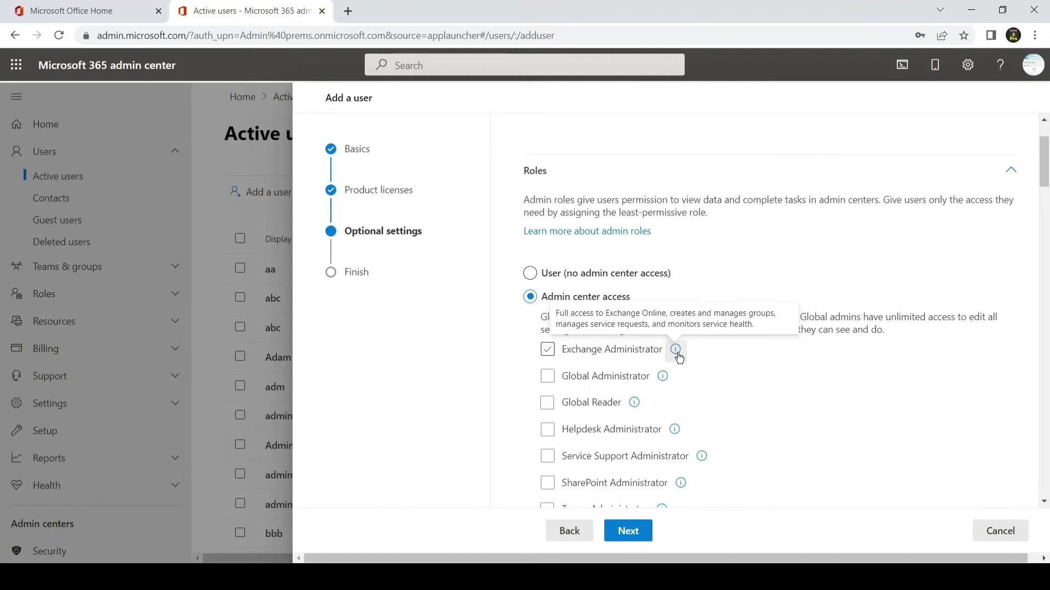
pyautogui.scroll(-2, 679, 358)
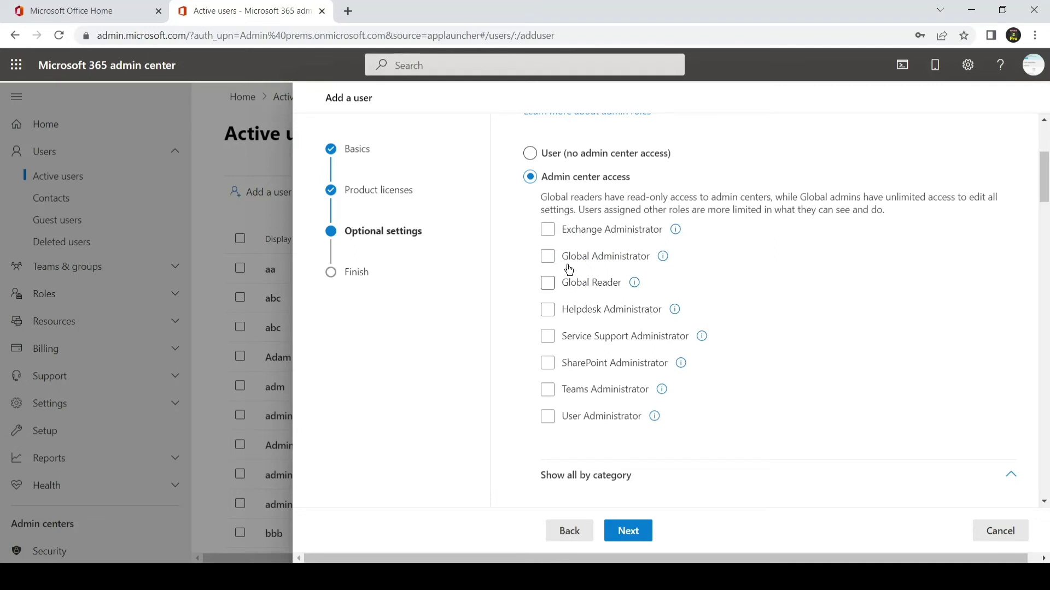
pyautogui.click(554, 235)
pyautogui.click(629, 532)
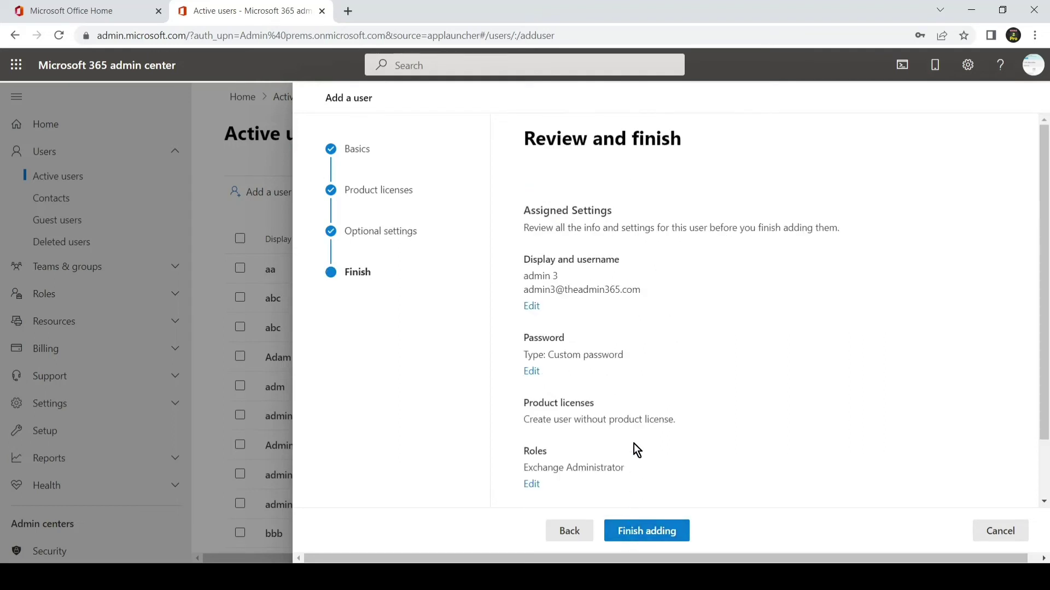
pyautogui.scroll(-2, 680, 297)
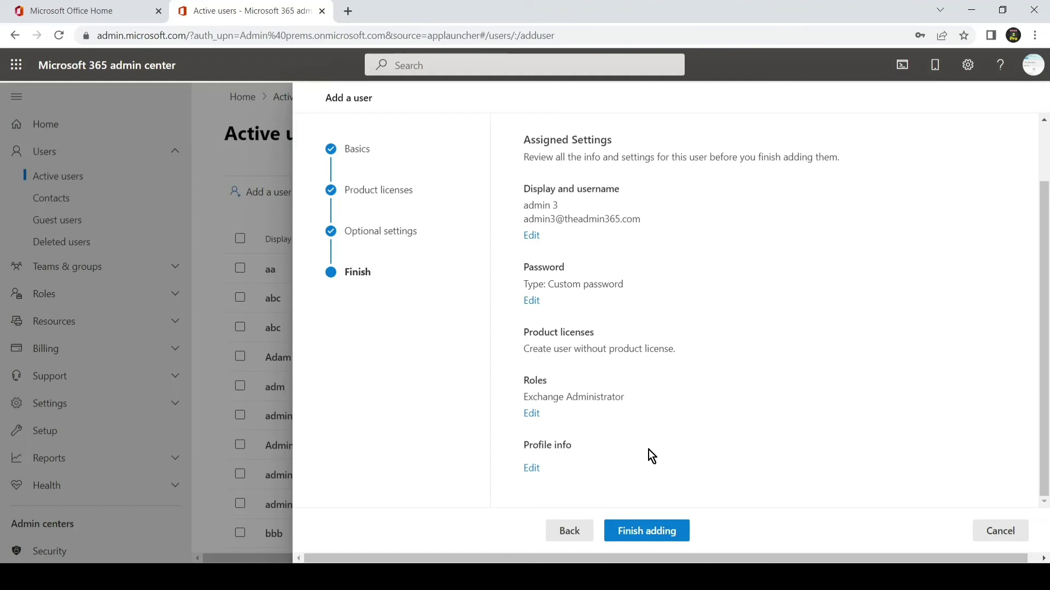
pyautogui.click(642, 528)
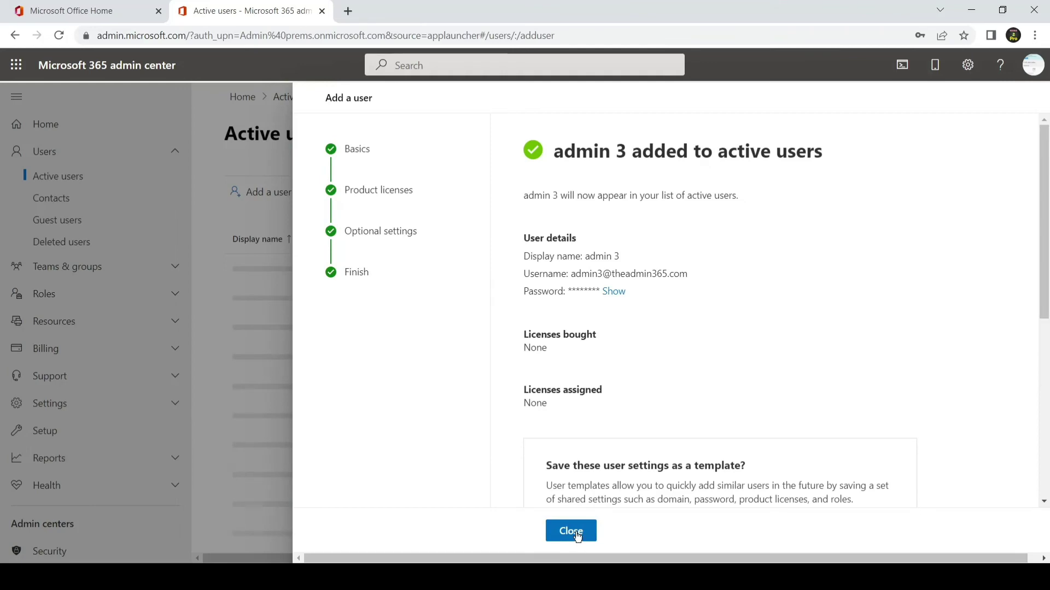
pyautogui.click(578, 537)
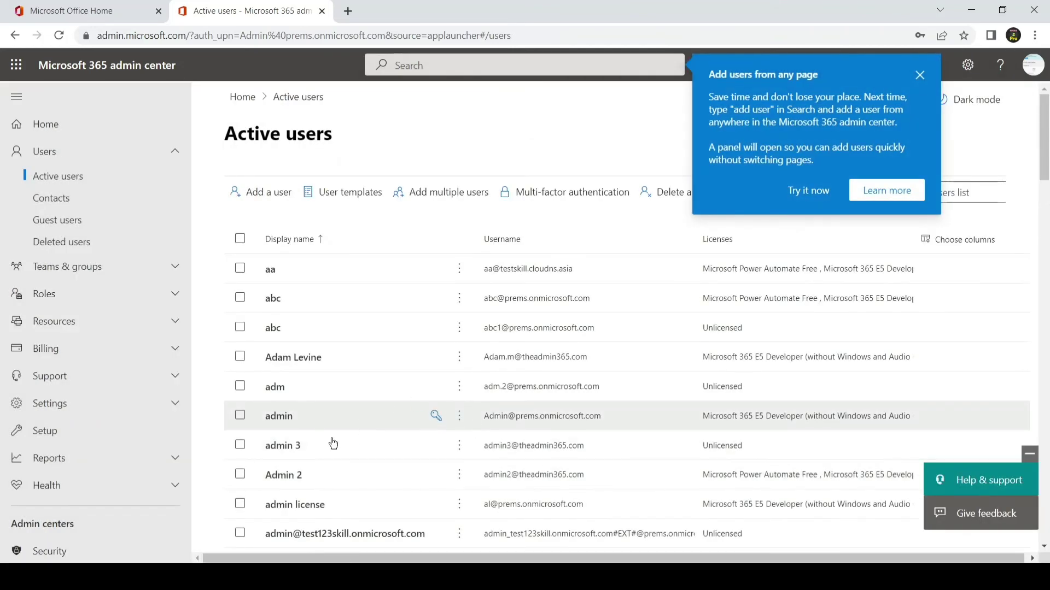
pyautogui.click(293, 448)
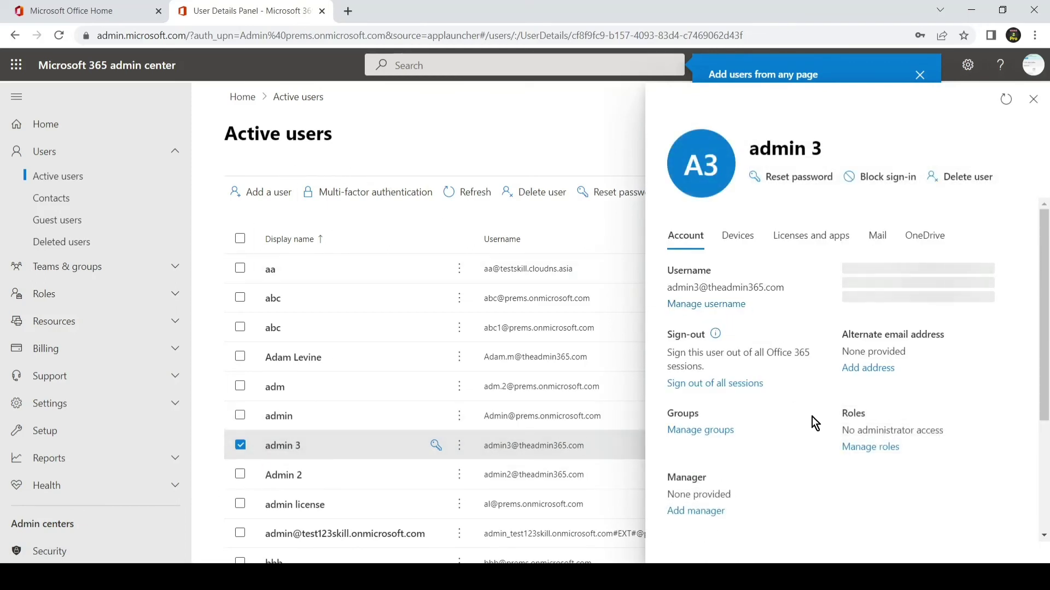
pyautogui.click(872, 448)
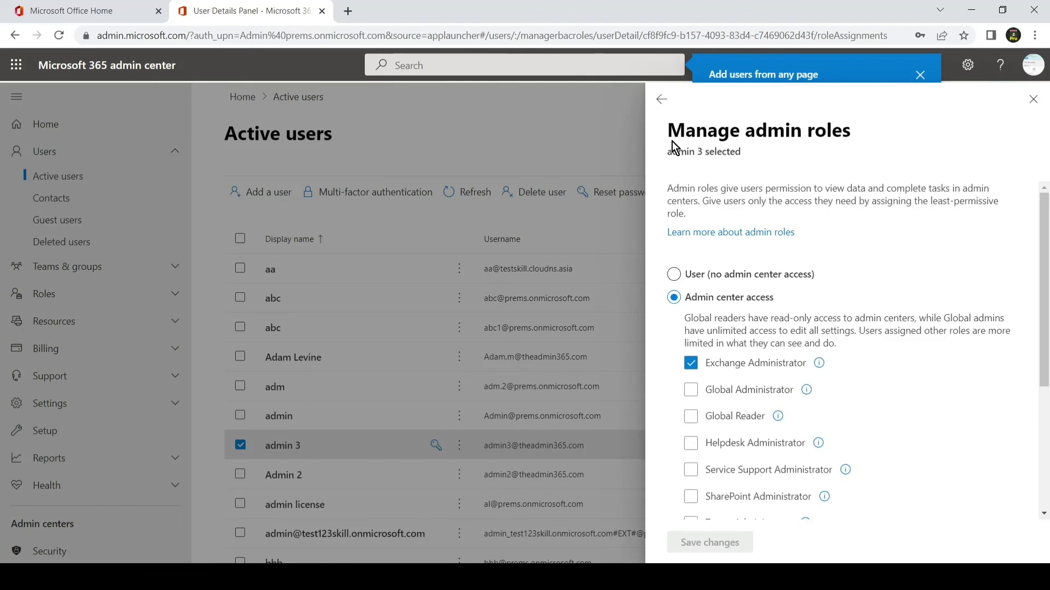
pyautogui.click(662, 102)
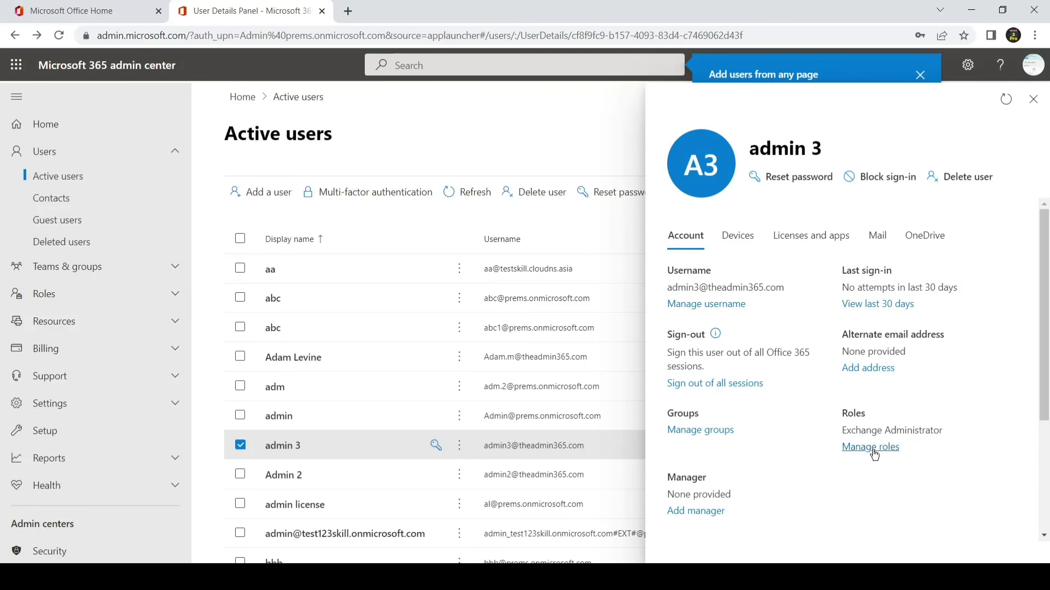
pyautogui.click(874, 451)
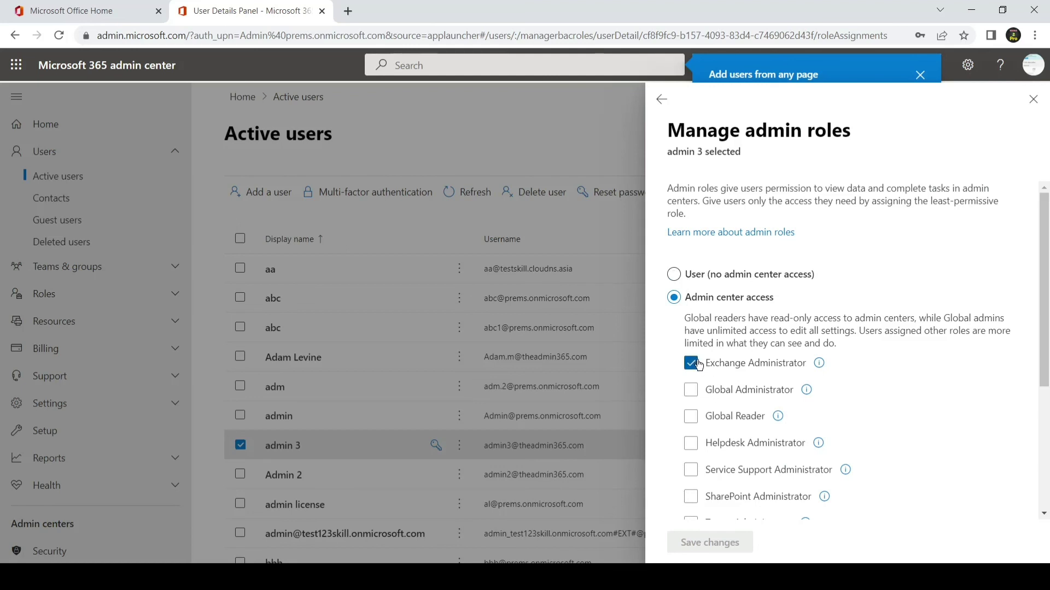
pyautogui.moveTo(809, 369)
pyautogui.click(1033, 102)
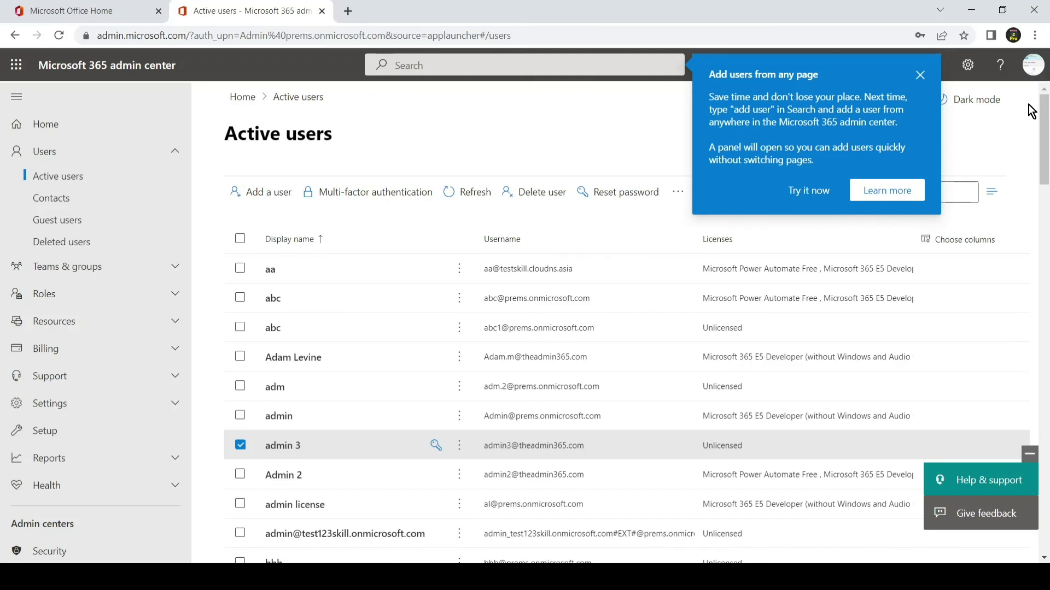